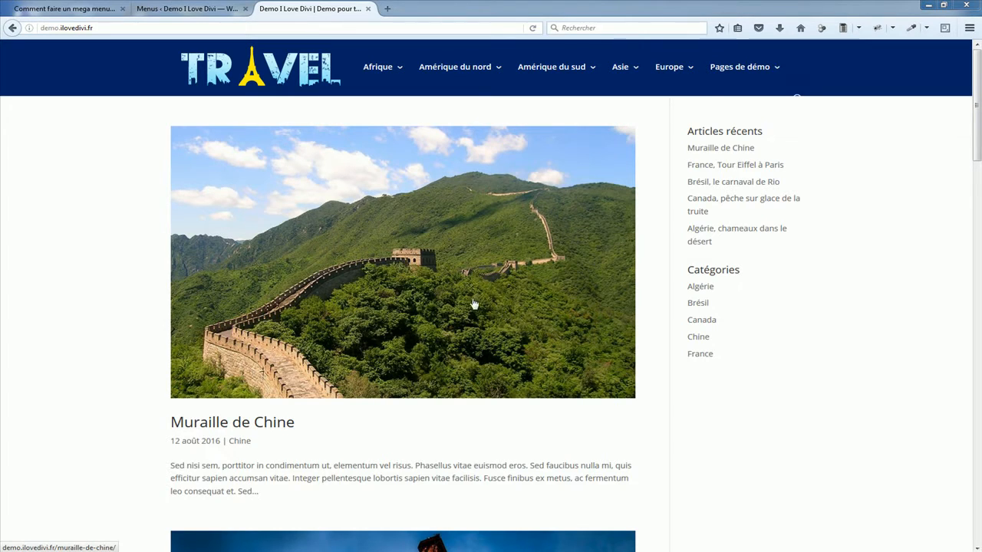
Step: Examine the continent submenus in the demo site's header, and open and close the site search
{"action": "mouse_move", "coordinate": [377, 79]}
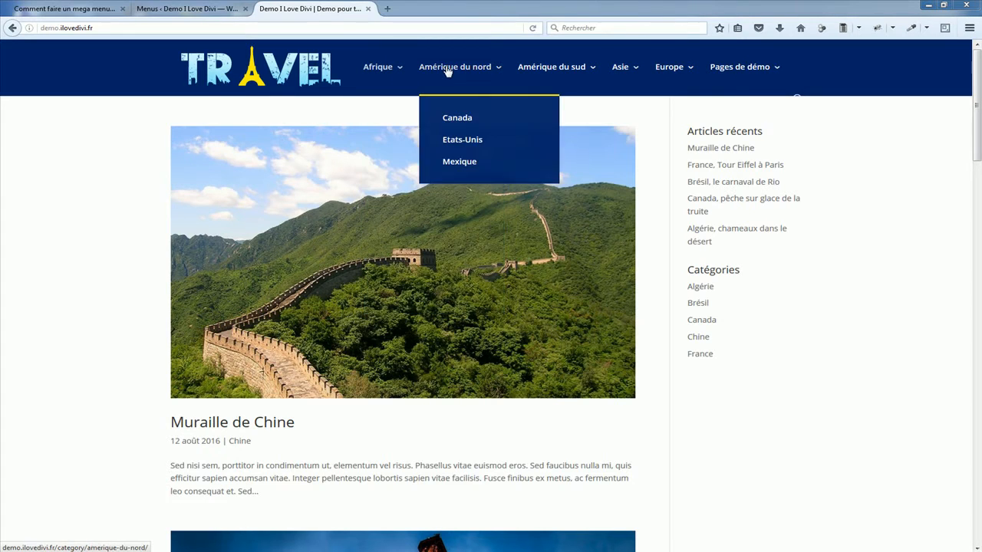
{"action": "mouse_move", "coordinate": [621, 74]}
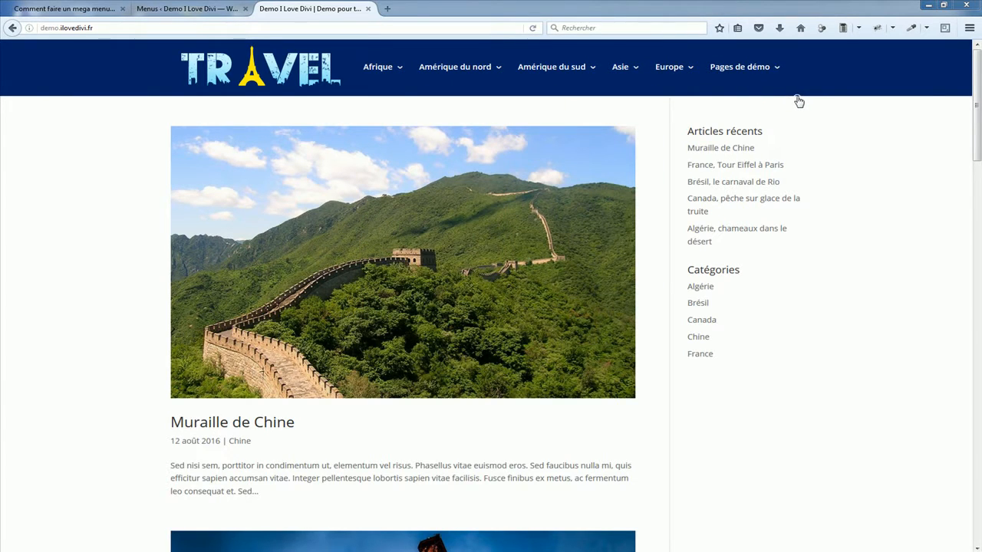
{"action": "left_click", "coordinate": [798, 100]}
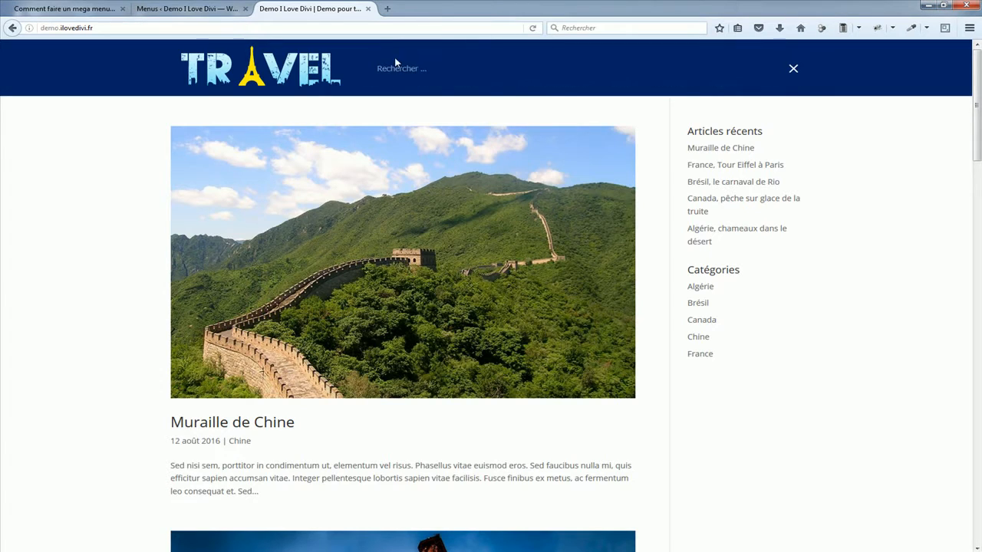
{"action": "left_click", "coordinate": [794, 69]}
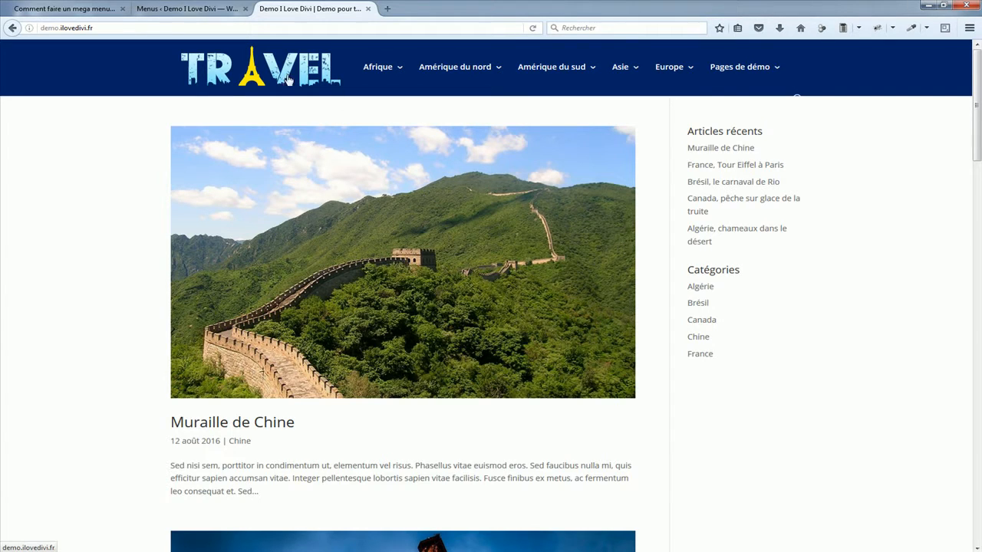
Step: Add a custom link named Destinations with the address # to Menu principal and place it first in the menu structure
{"action": "left_click", "coordinate": [175, 11]}
{"action": "scroll", "coordinate": [300, 244], "scroll_direction": "down", "scroll_amount": 2}
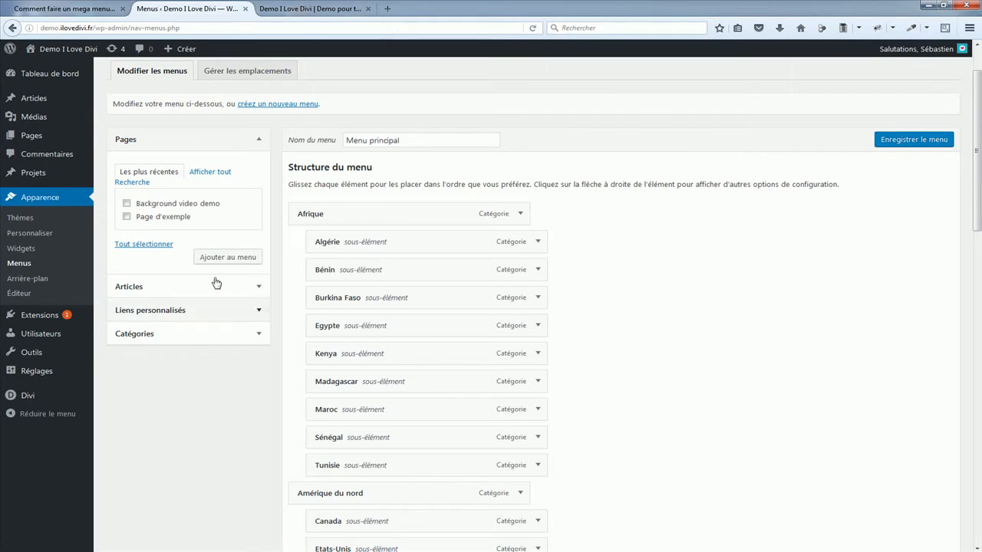
{"action": "left_click", "coordinate": [167, 313]}
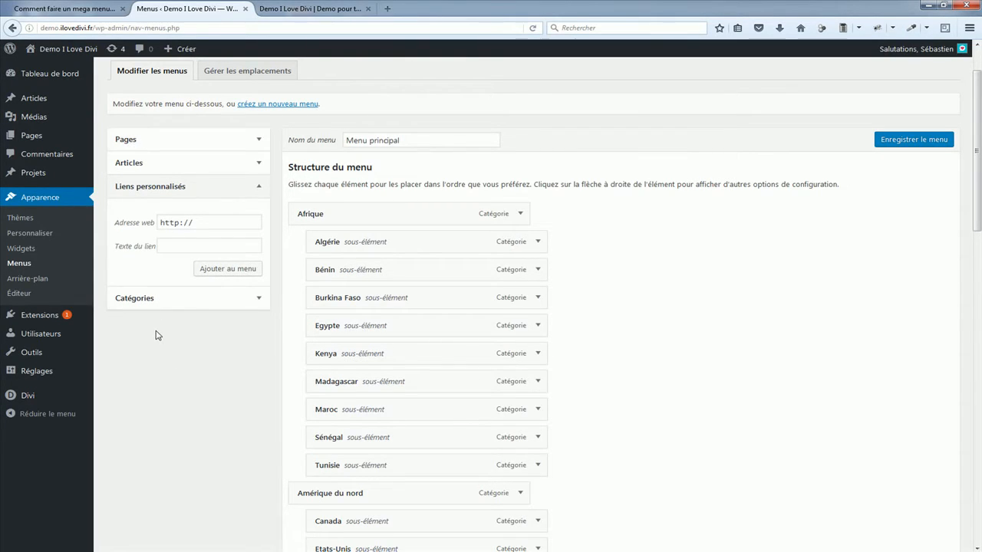
{"action": "double_click", "coordinate": [224, 221]}
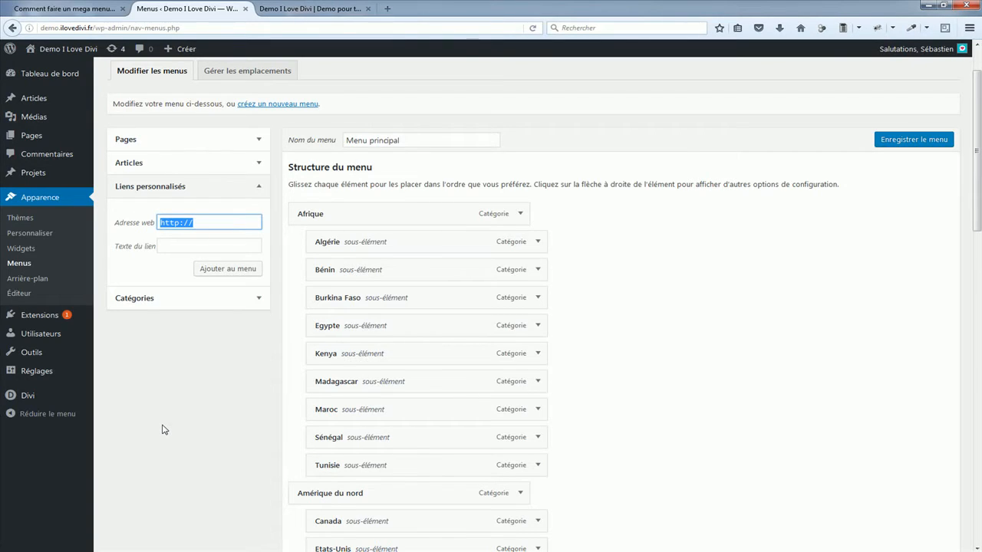
{"action": "type", "text": "#"}
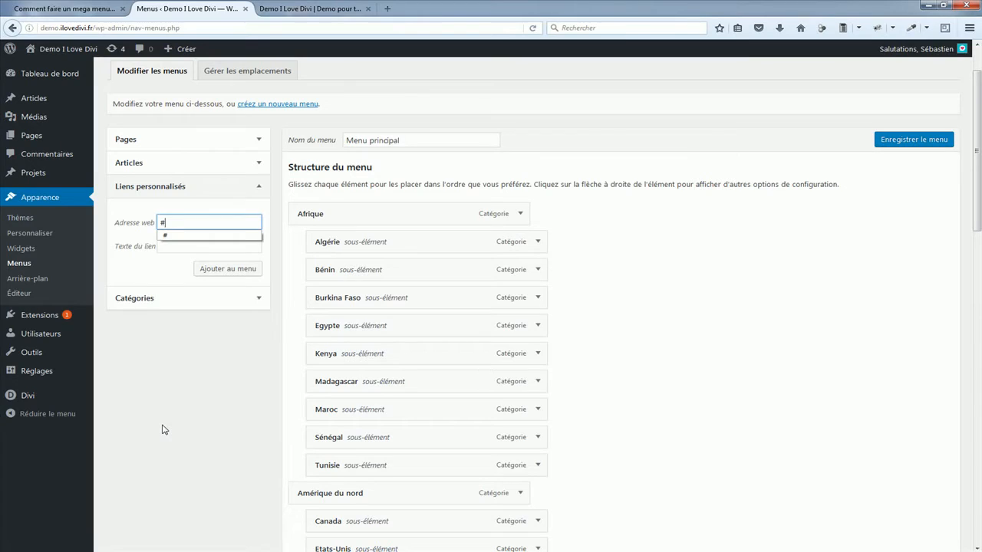
{"action": "left_click", "coordinate": [181, 247]}
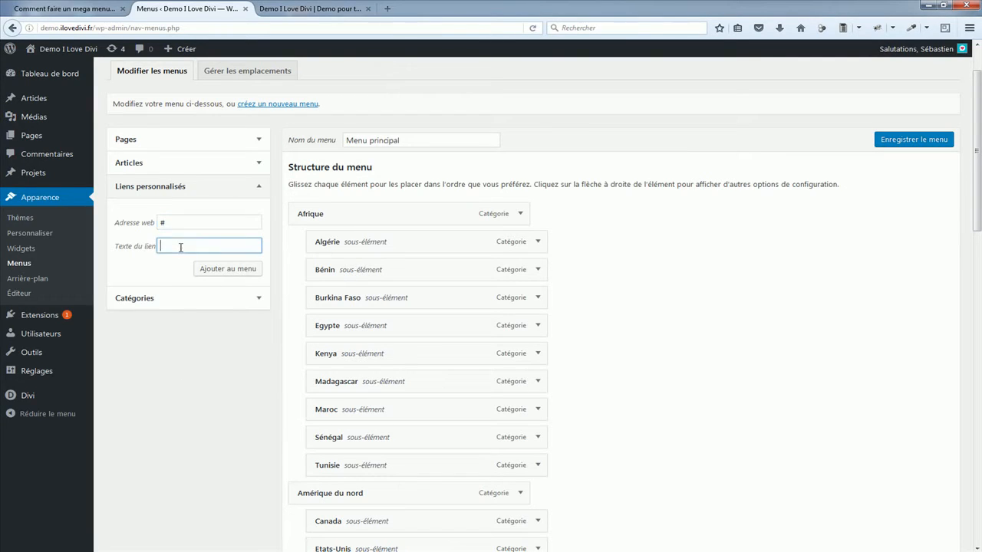
{"action": "type", "text": "Destinations"}
{"action": "left_click", "coordinate": [217, 269]}
{"action": "left_click_drag", "start_coordinate": [979, 188], "coordinate": [978, 458]}
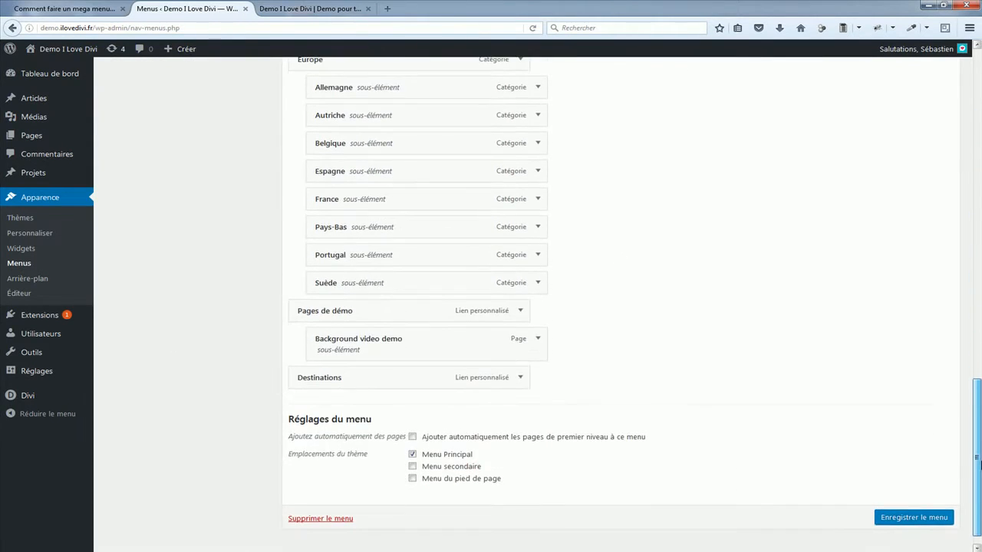
{"action": "left_click_drag", "start_coordinate": [364, 380], "coordinate": [368, 165]}
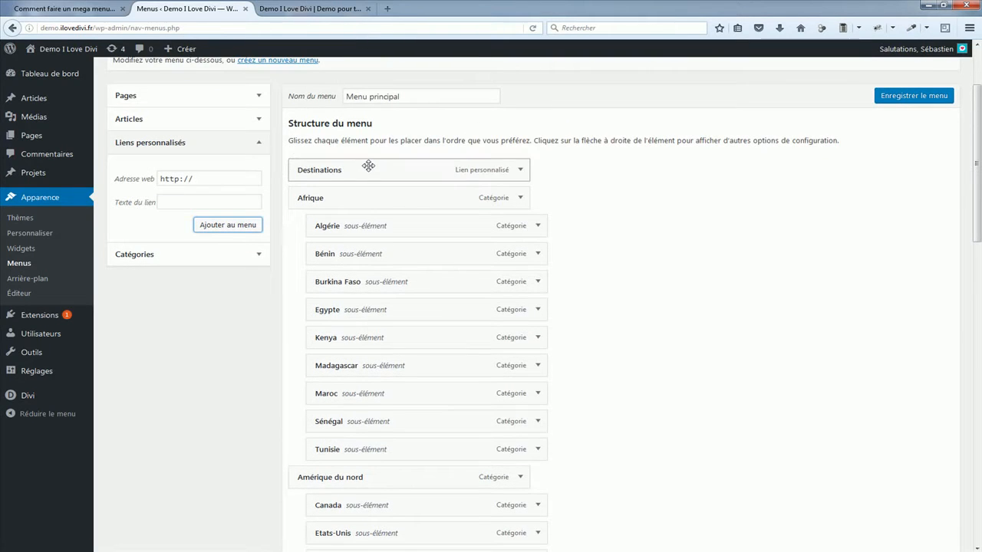
Step: Nest Afrique, Amérique du nord, Amérique du sud, Asie and Europe as sub-items of Destinations and save the menu
{"action": "left_click_drag", "start_coordinate": [310, 198], "coordinate": [339, 196]}
{"action": "left_click_drag", "start_coordinate": [322, 467], "coordinate": [357, 473]}
{"action": "scroll", "coordinate": [352, 466], "scroll_direction": "down", "scroll_amount": 4}
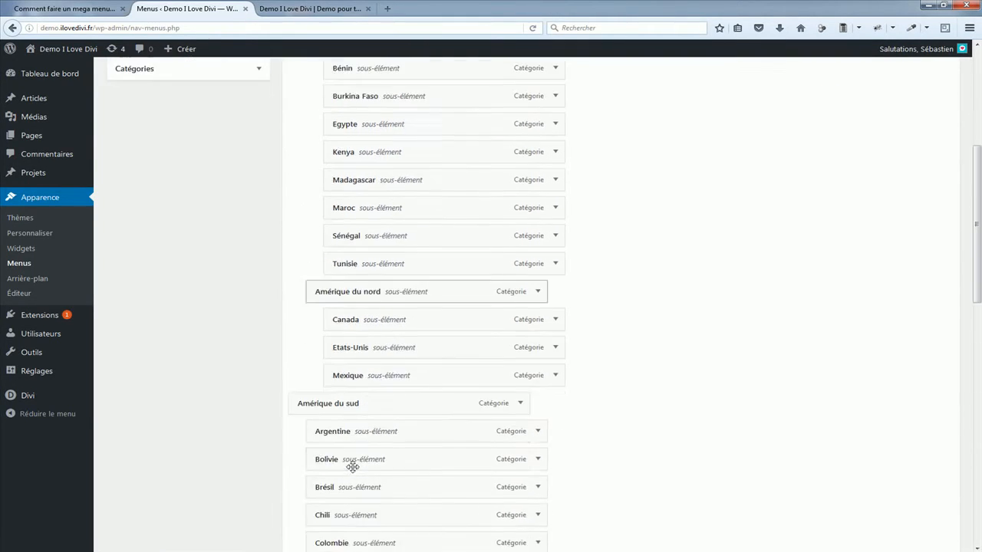
{"action": "scroll", "coordinate": [352, 466], "scroll_direction": "down", "scroll_amount": 3}
{"action": "left_click_drag", "start_coordinate": [323, 275], "coordinate": [325, 253]}
{"action": "scroll", "coordinate": [325, 252], "scroll_direction": "down", "scroll_amount": 4}
{"action": "mouse_move", "coordinate": [318, 344]}
{"action": "left_mouse_down"}
{"action": "mouse_move", "coordinate": [345, 340]}
{"action": "mouse_move", "coordinate": [322, 342]}
{"action": "left_mouse_up"}
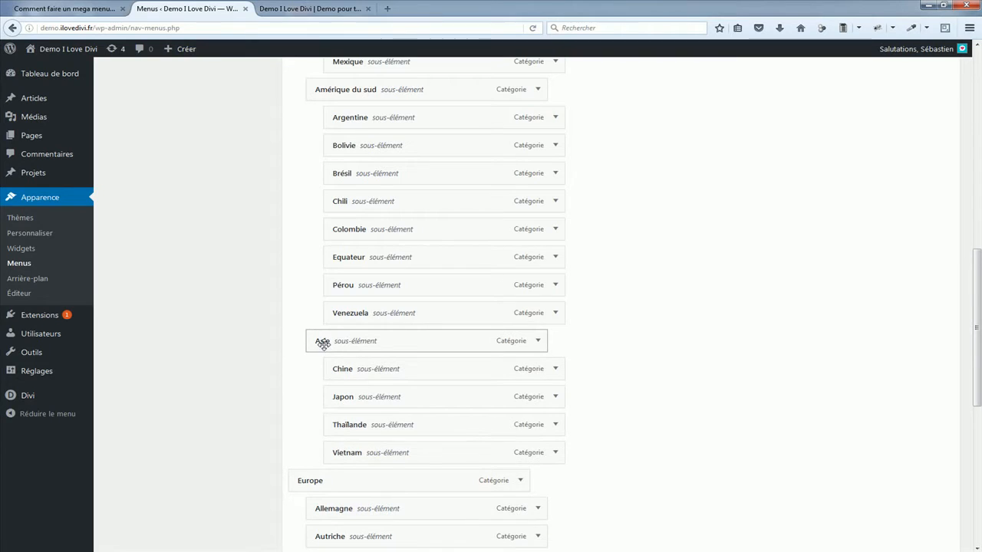
{"action": "scroll", "coordinate": [299, 346], "scroll_direction": "down", "scroll_amount": 4}
{"action": "left_click_drag", "start_coordinate": [303, 296], "coordinate": [324, 299]}
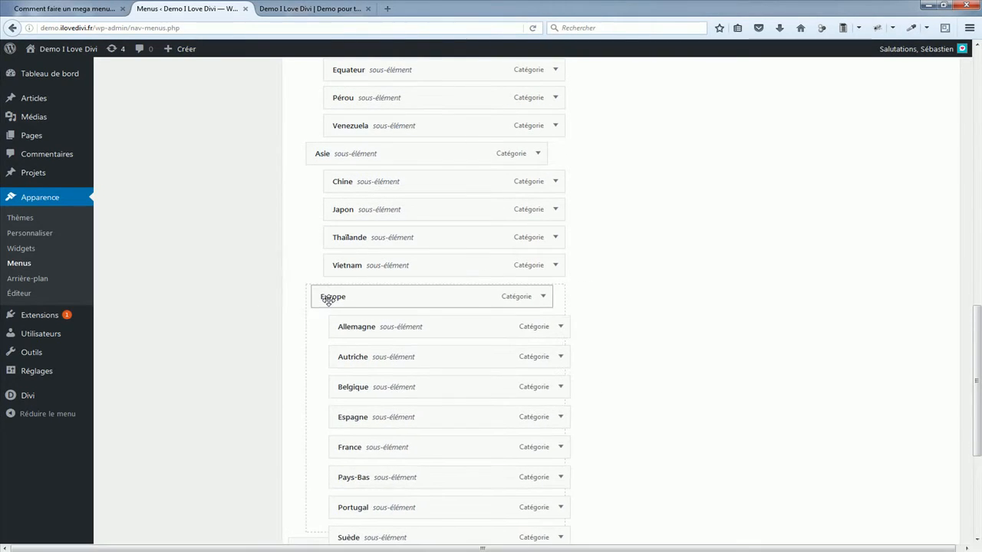
{"action": "scroll", "coordinate": [274, 312], "scroll_direction": "down", "scroll_amount": 3}
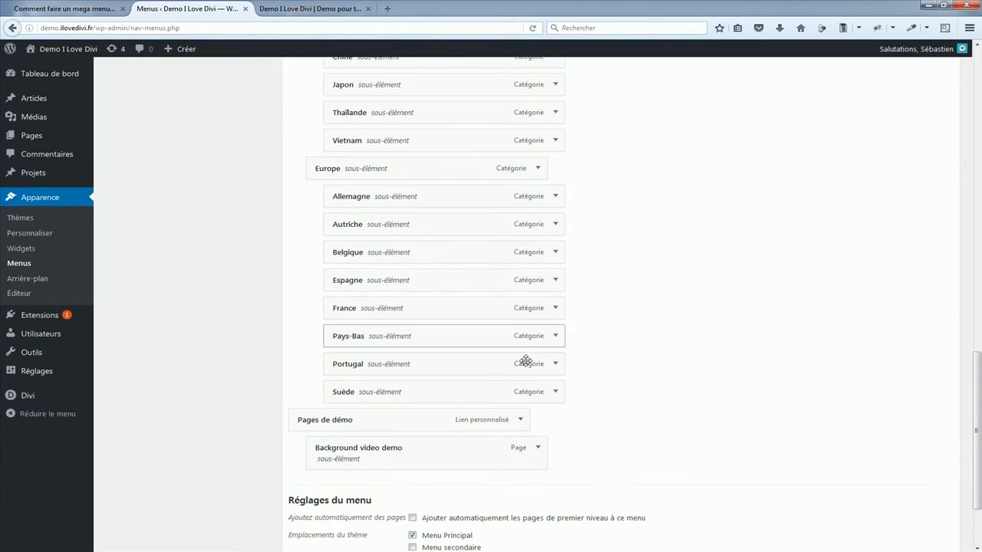
{"action": "scroll", "coordinate": [698, 371], "scroll_direction": "down", "scroll_amount": 2}
{"action": "left_click", "coordinate": [905, 498]}
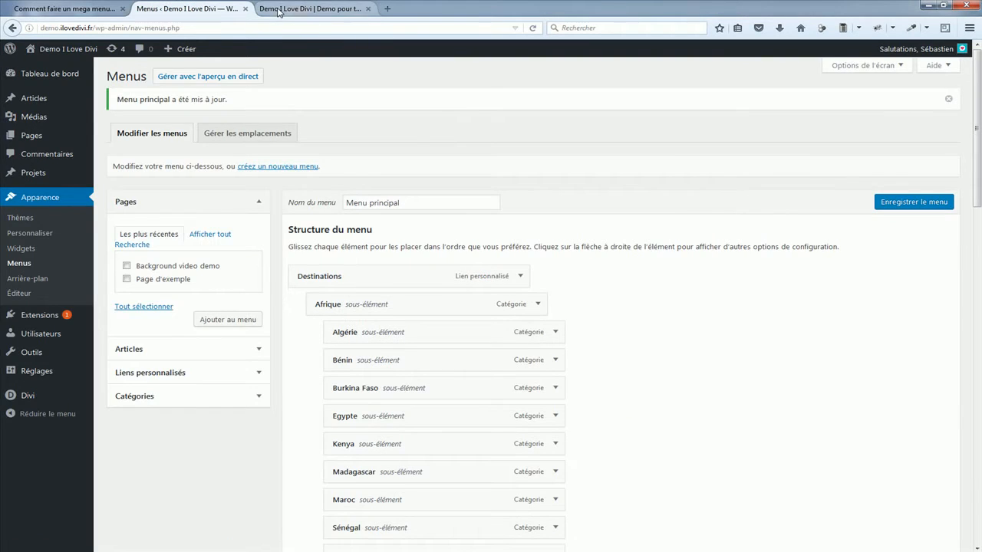
Step: Reload the demo site and examine the Destinations menu with its nested continent and country submenus
{"action": "left_click", "coordinate": [307, 8]}
{"action": "key", "text": "F5"}
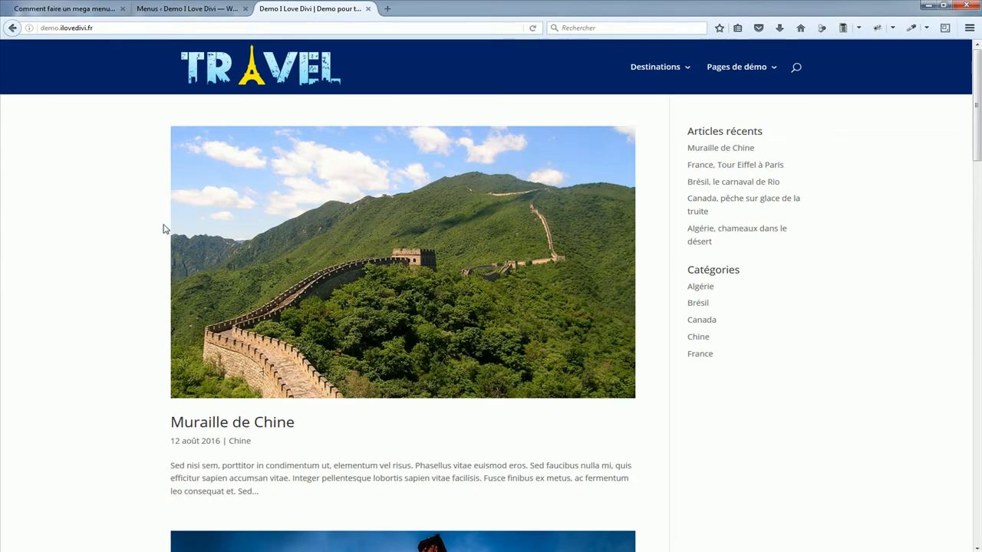
{"action": "mouse_move", "coordinate": [638, 67]}
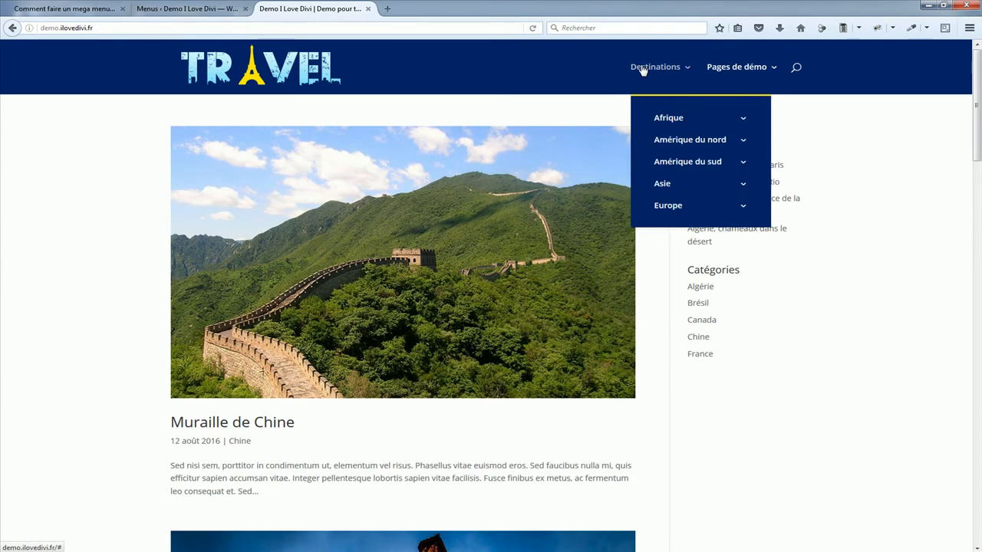
{"action": "mouse_move", "coordinate": [678, 167]}
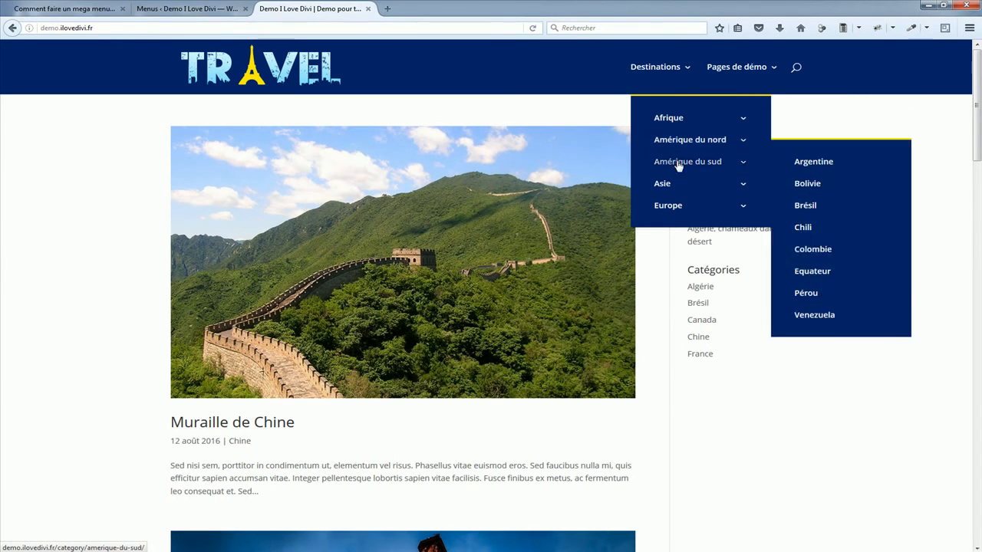
{"action": "mouse_move", "coordinate": [770, 206]}
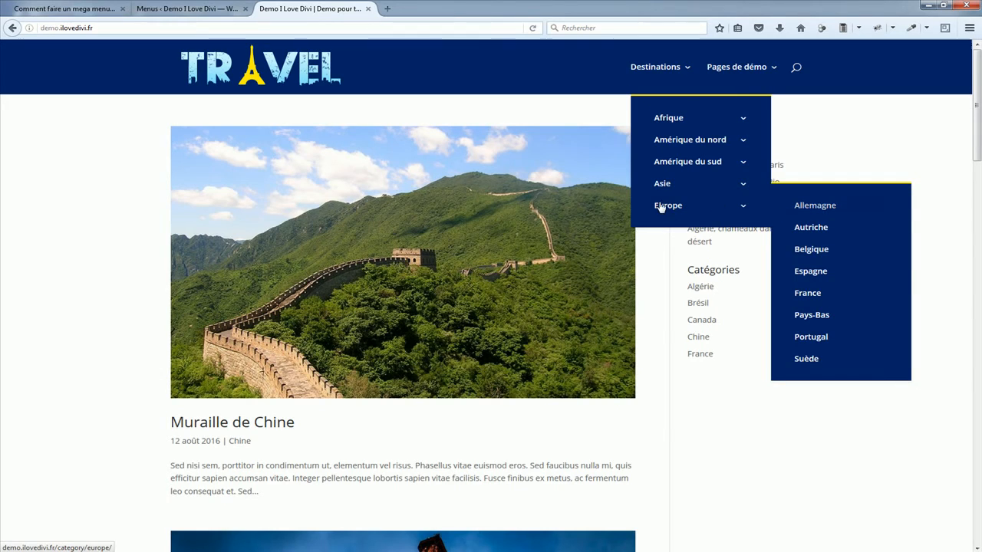
{"action": "mouse_move", "coordinate": [654, 192]}
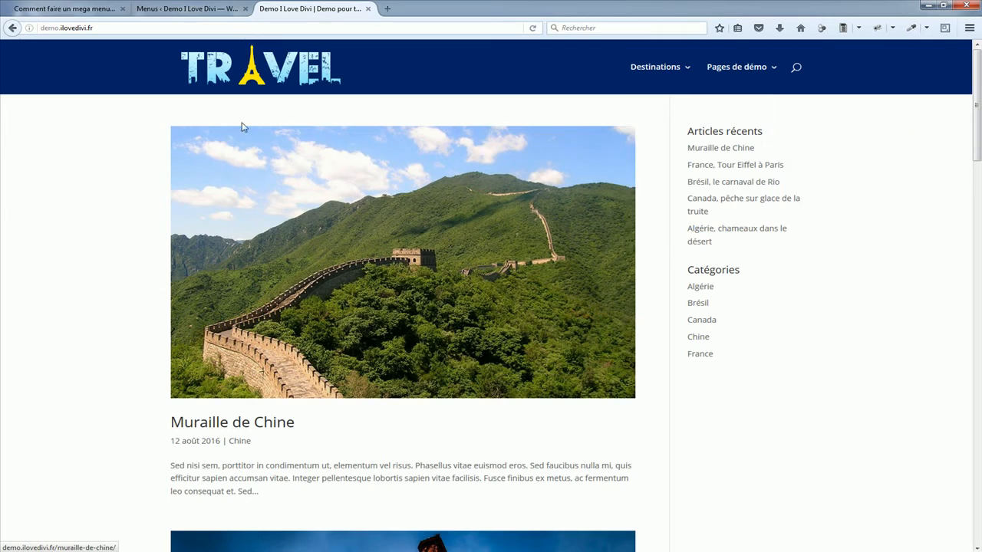
Step: Assign the CSS class mega-menu to the Destinations menu item, save the menu and return to the demo site
{"action": "left_click", "coordinate": [189, 10]}
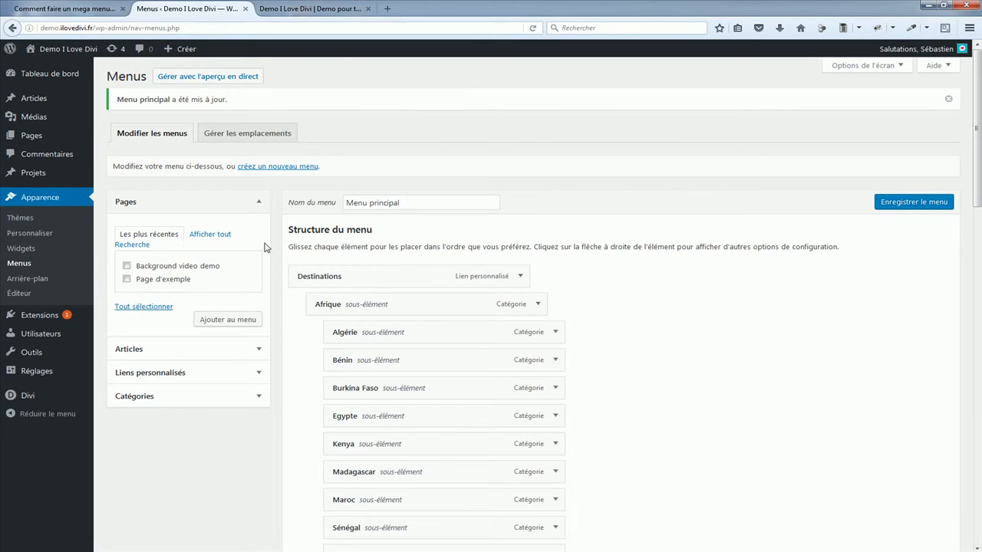
{"action": "left_click", "coordinate": [521, 277]}
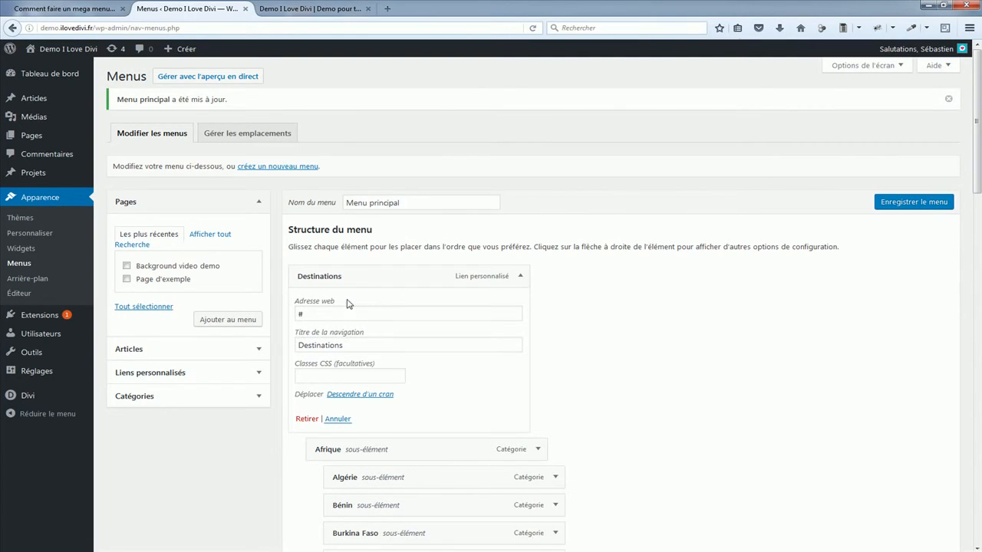
{"action": "left_click", "coordinate": [324, 376]}
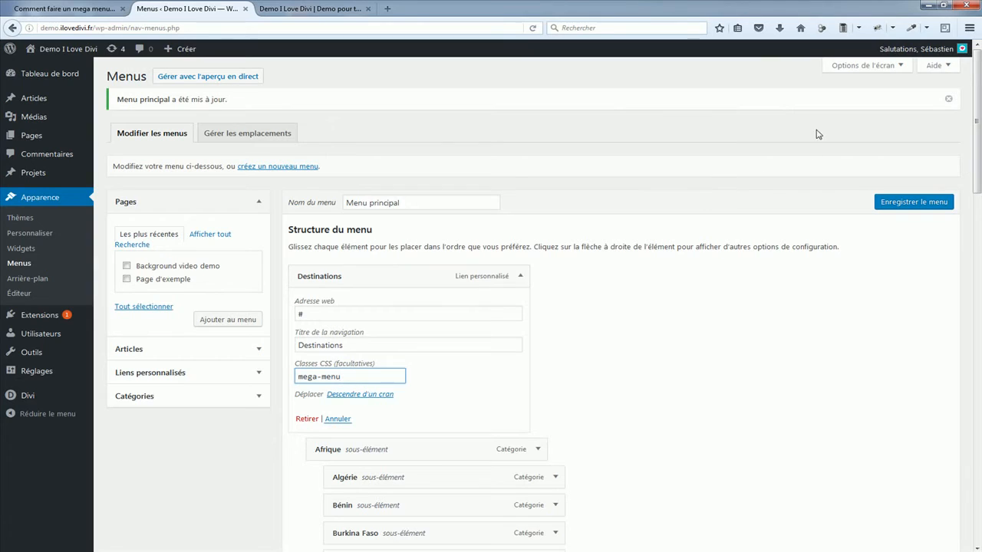
{"action": "left_click", "coordinate": [851, 67]}
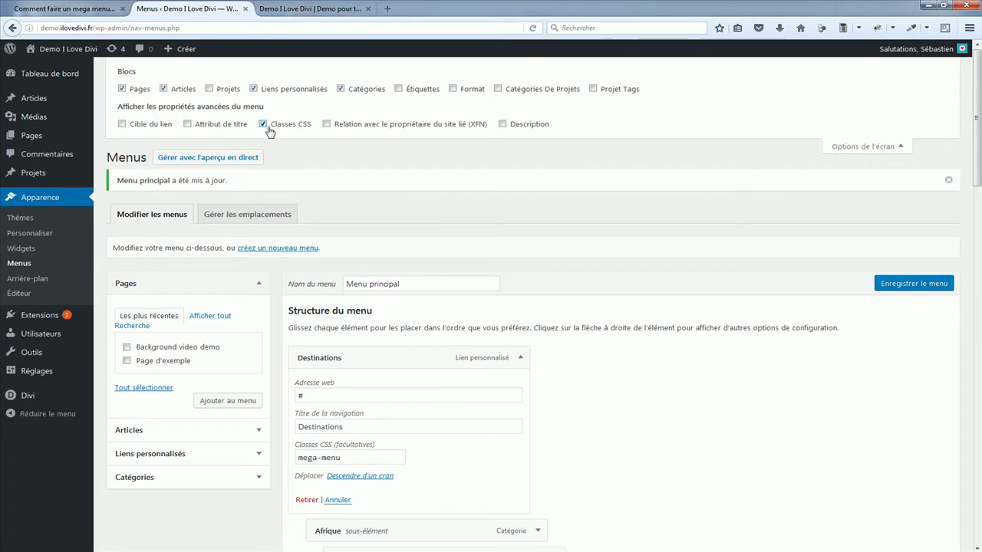
{"action": "left_click", "coordinate": [874, 283]}
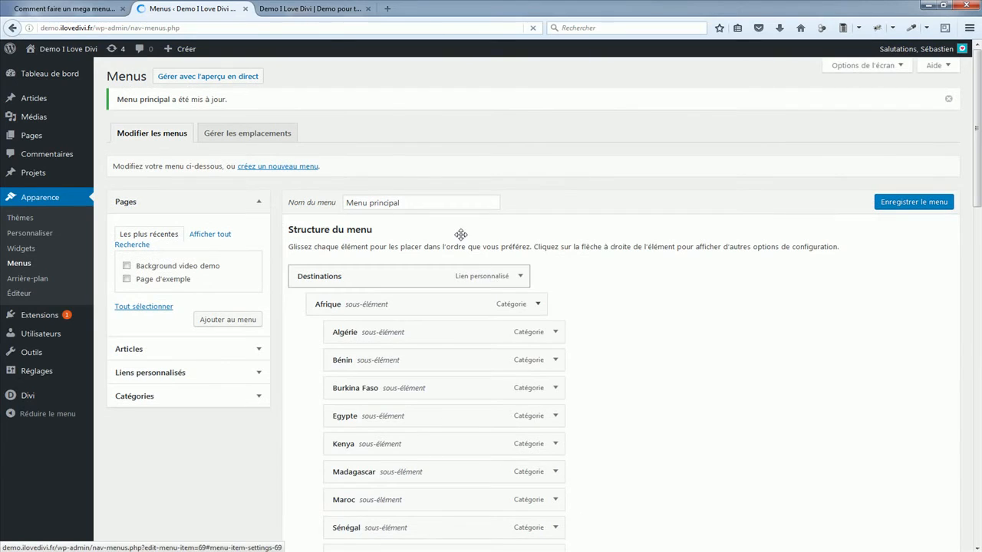
{"action": "left_click", "coordinate": [295, 7]}
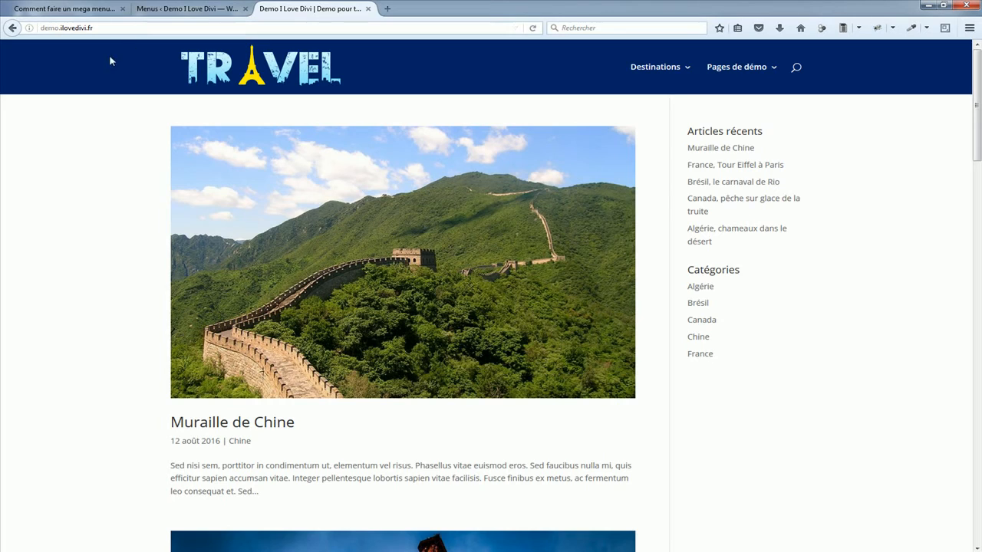
Step: Copy the CSS code for the five-column Divi mega menu from the tutorial article
{"action": "left_click", "coordinate": [56, 6]}
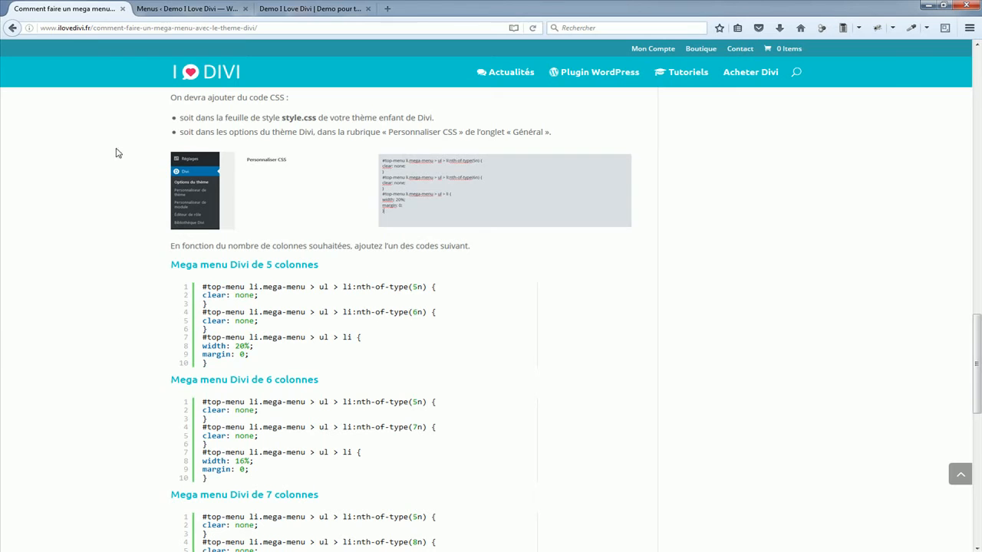
{"action": "scroll", "coordinate": [112, 174], "scroll_direction": "up", "scroll_amount": 3}
{"action": "scroll", "coordinate": [103, 180], "scroll_direction": "up", "scroll_amount": 1}
{"action": "scroll", "coordinate": [99, 183], "scroll_direction": "down", "scroll_amount": 5}
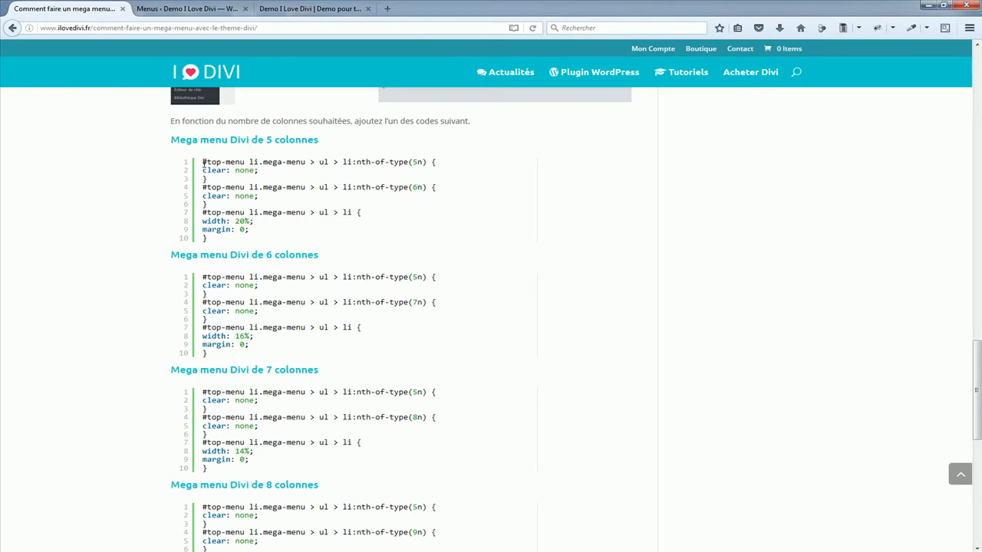
{"action": "left_click_drag", "start_coordinate": [203, 162], "coordinate": [247, 247]}
{"action": "right_click", "coordinate": [243, 197]}
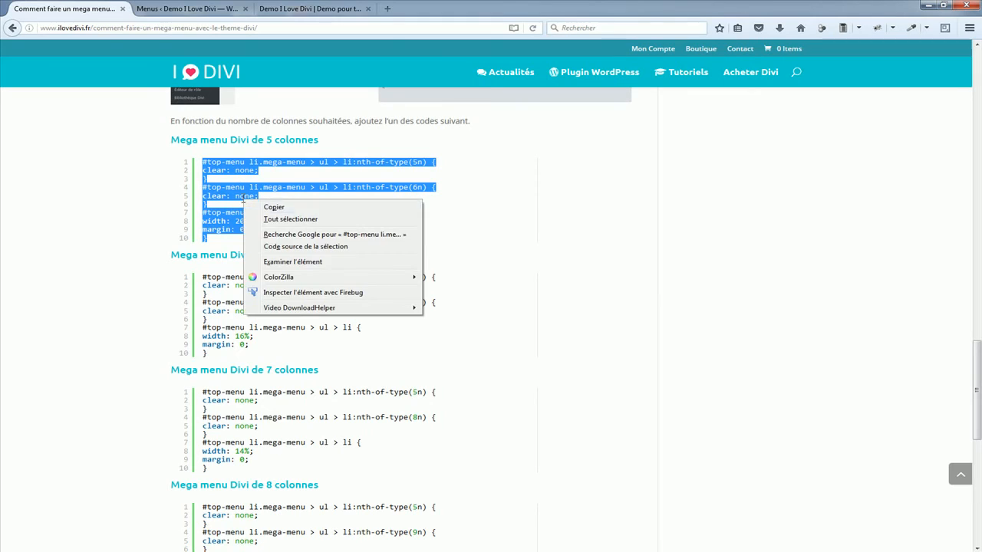
{"action": "left_click", "coordinate": [262, 209]}
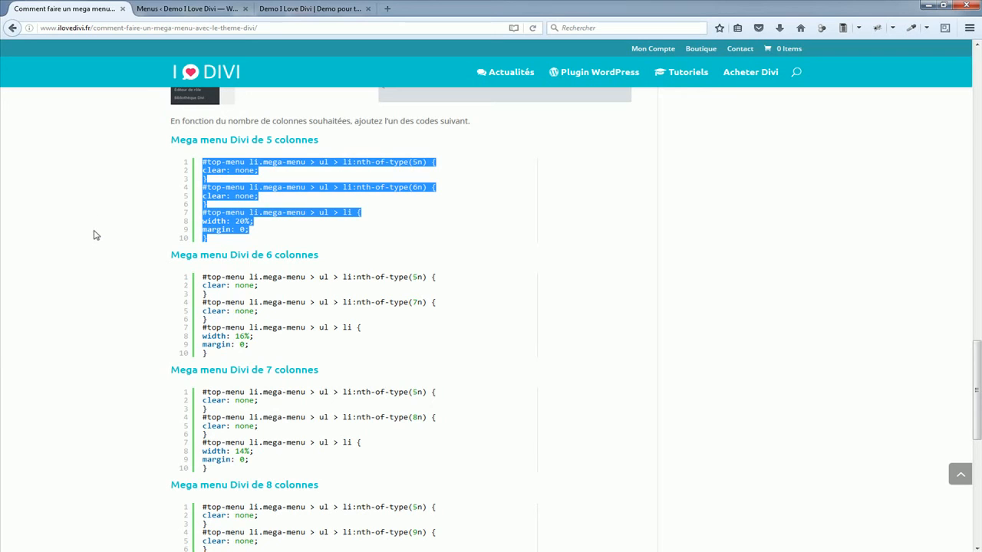
Step: Paste the copied mega menu code into the custom CSS field of the Divi theme options and save the changes
{"action": "left_click", "coordinate": [155, 11]}
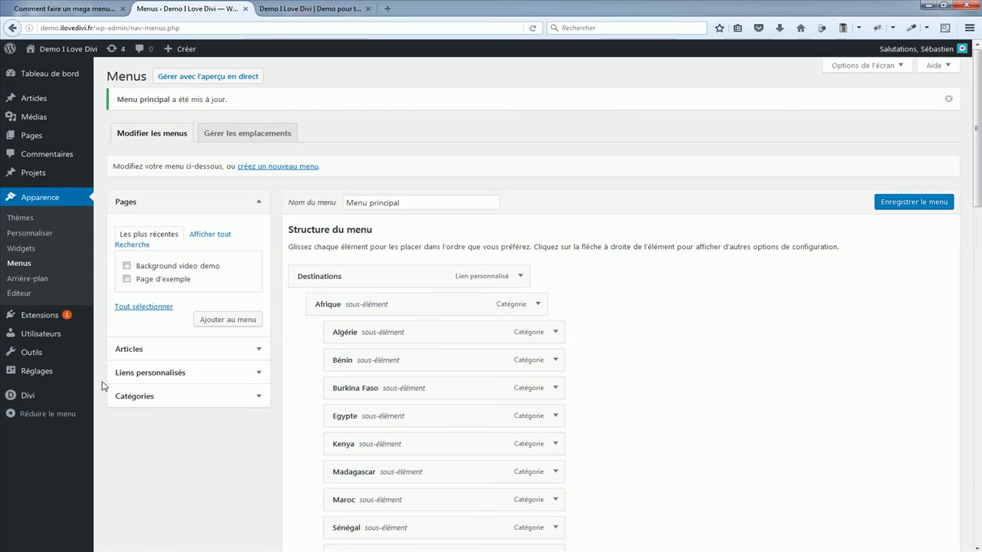
{"action": "mouse_move", "coordinate": [31, 397]}
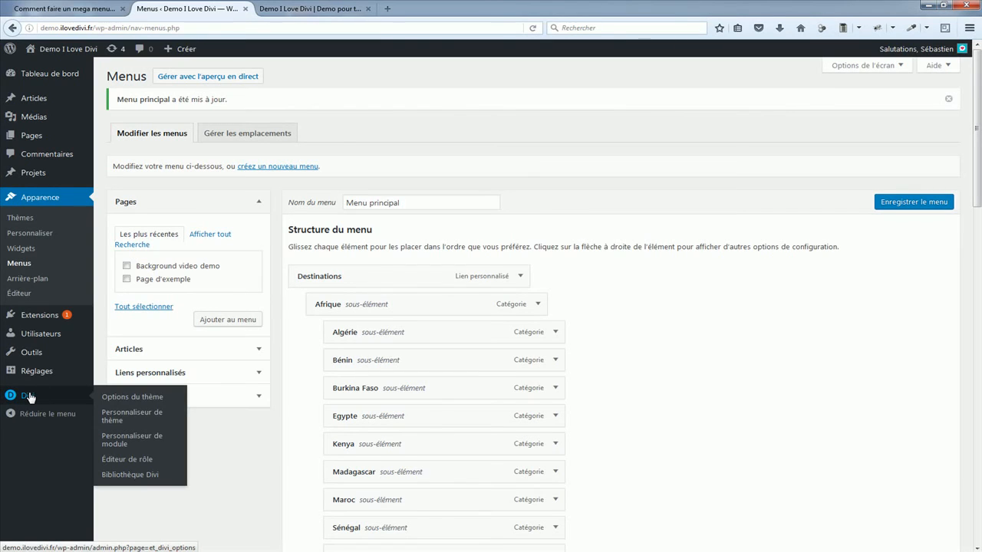
{"action": "left_click", "coordinate": [123, 397]}
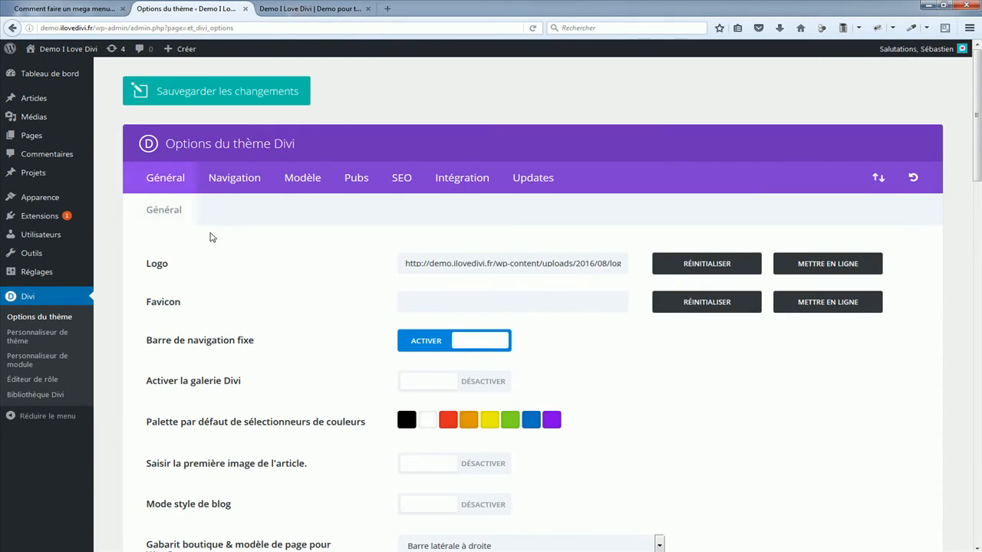
{"action": "scroll", "coordinate": [721, 229], "scroll_direction": "down", "scroll_amount": 7}
{"action": "left_click_drag", "start_coordinate": [977, 238], "coordinate": [979, 384]}
{"action": "scroll", "coordinate": [893, 300], "scroll_direction": "down", "scroll_amount": 3}
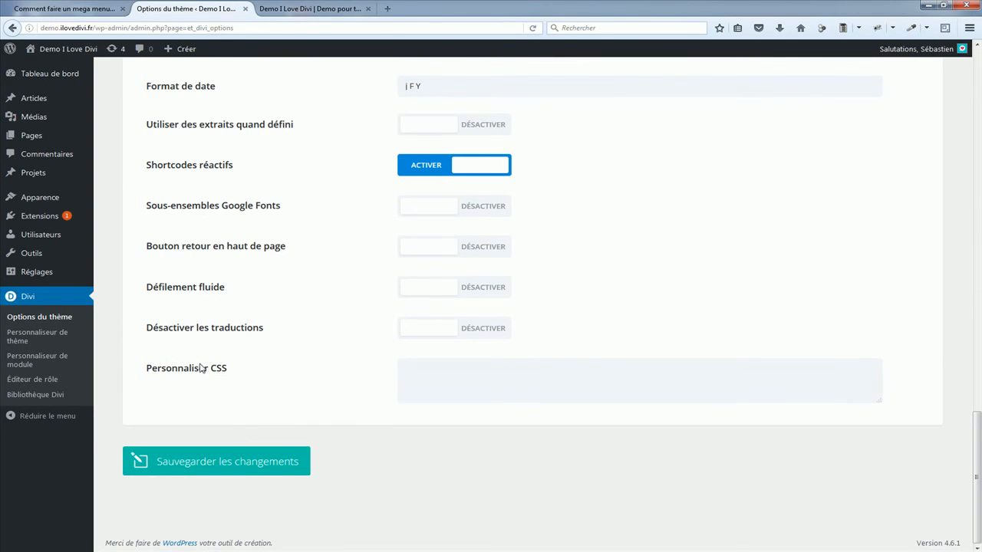
{"action": "right_click", "coordinate": [422, 369]}
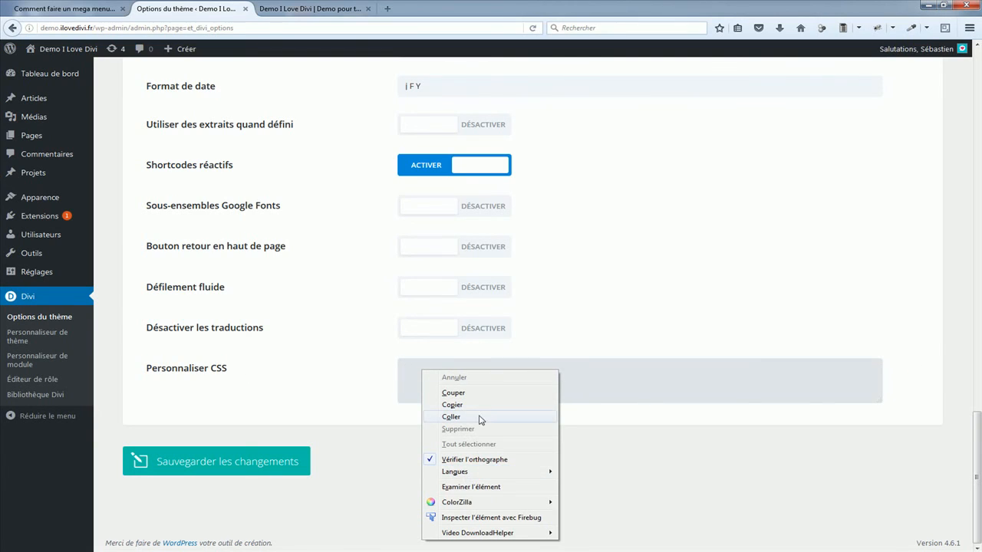
{"action": "left_click", "coordinate": [451, 416]}
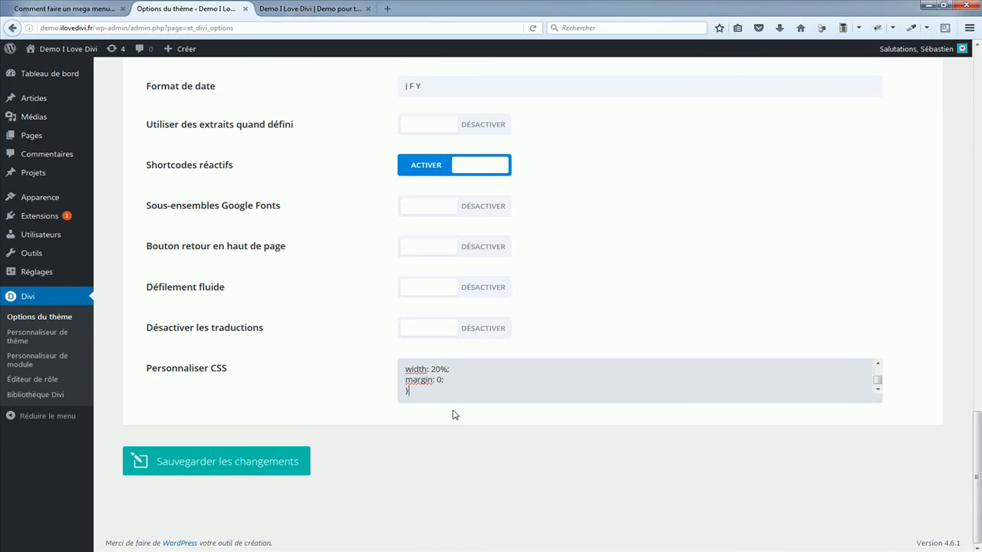
{"action": "left_click", "coordinate": [186, 464]}
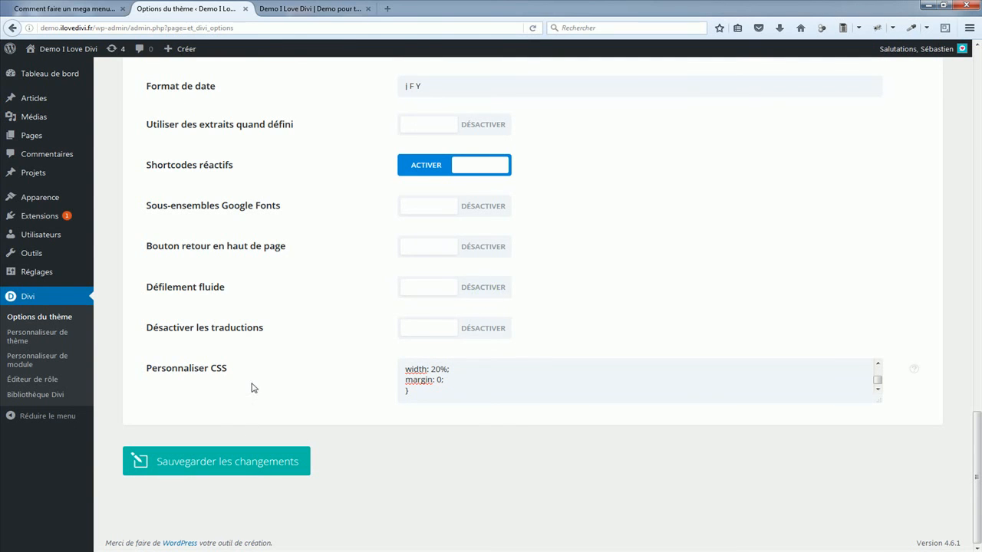
Step: Examine the Destinations mega menu on the demo site
{"action": "left_click", "coordinate": [295, 11]}
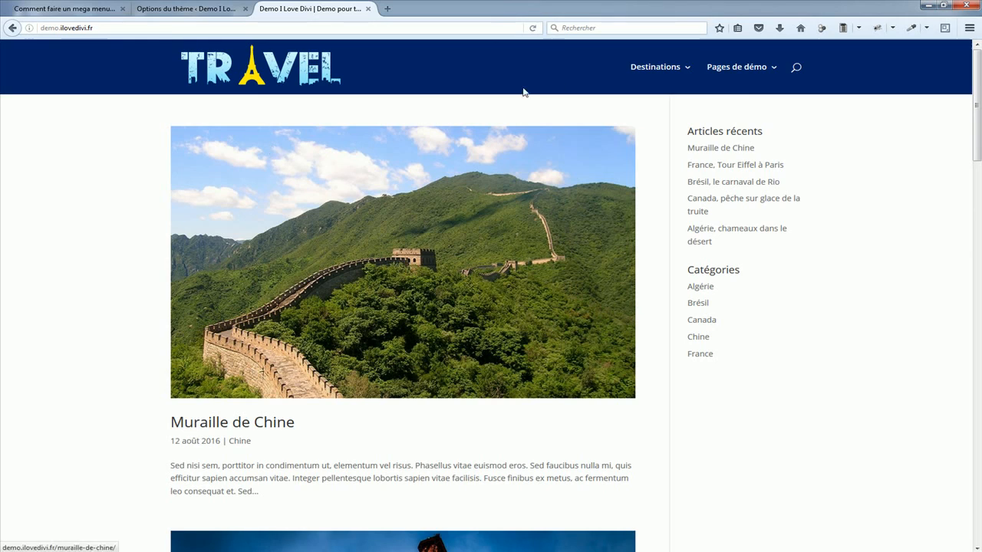
{"action": "mouse_move", "coordinate": [668, 70]}
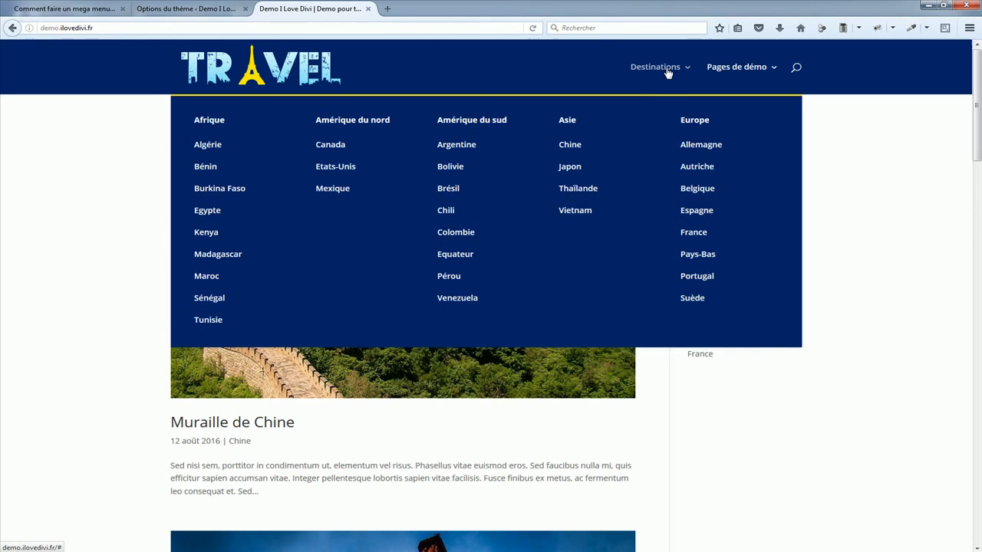